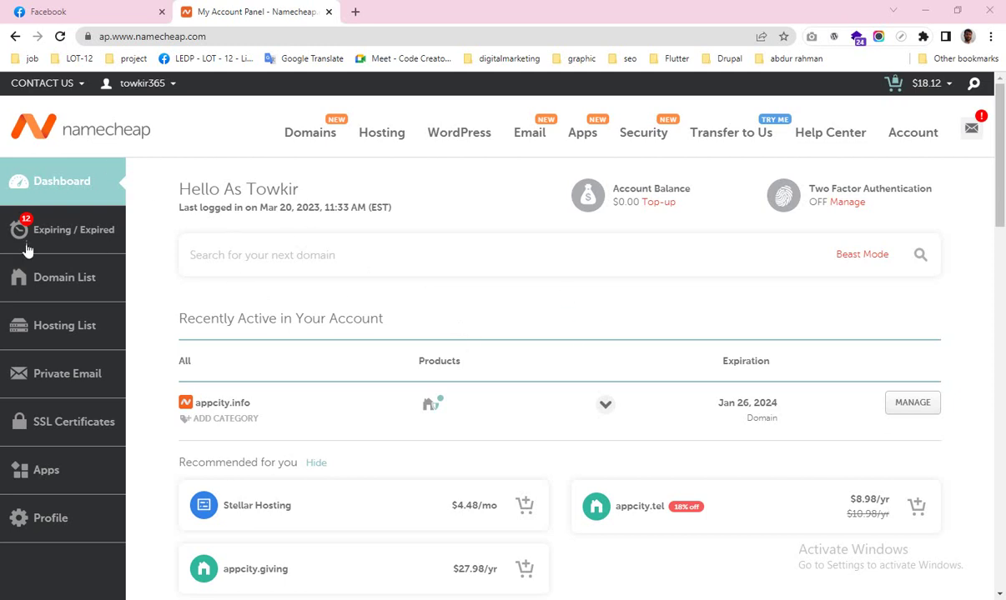
# Open the account's domain list and locate the makemeyellow.xyz entry
pyautogui.click(72, 284)
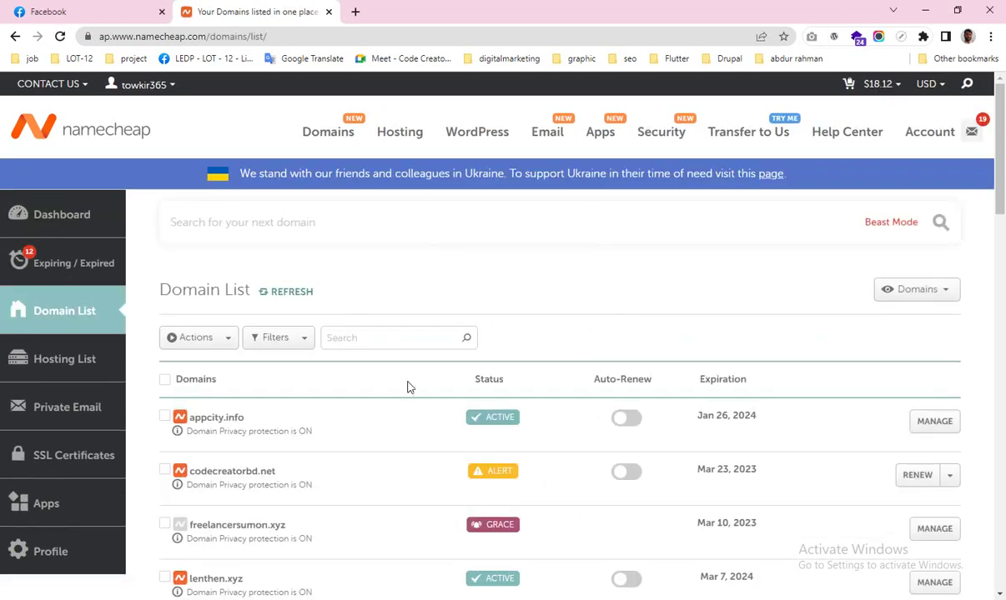
pyautogui.scroll(-10, 397, 409)
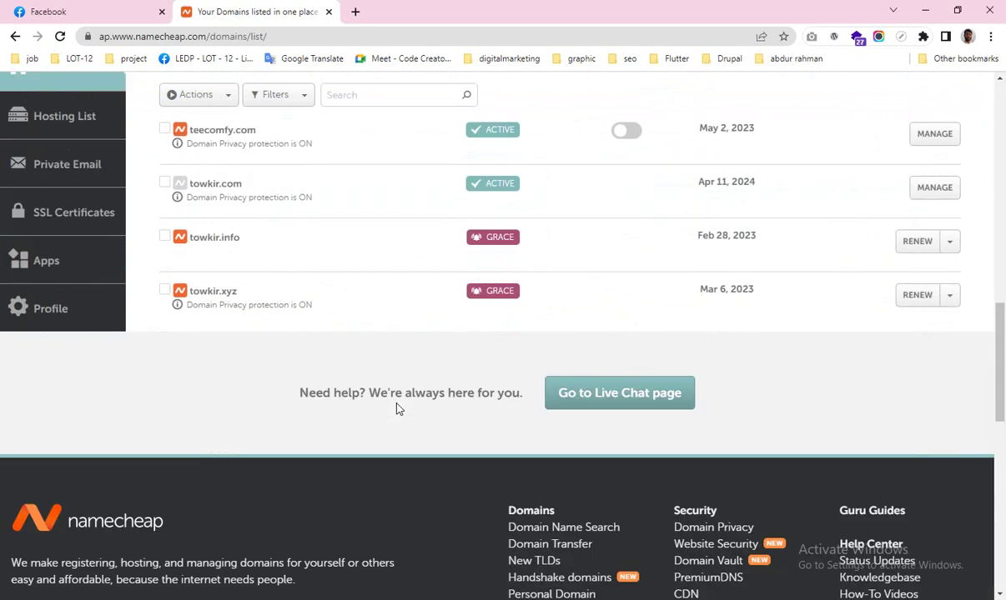
pyautogui.scroll(3, 397, 409)
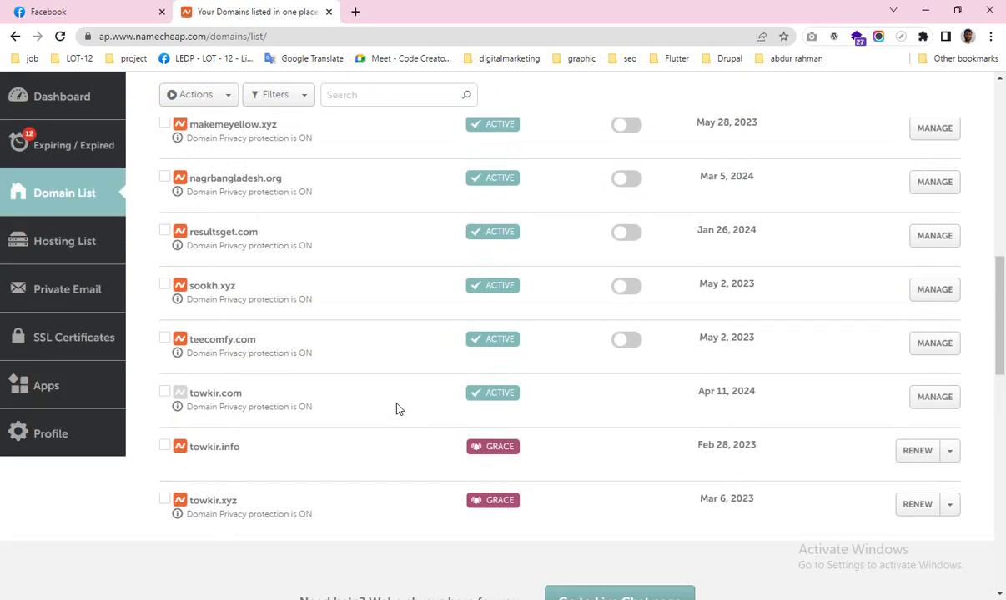
pyautogui.scroll(3, 397, 408)
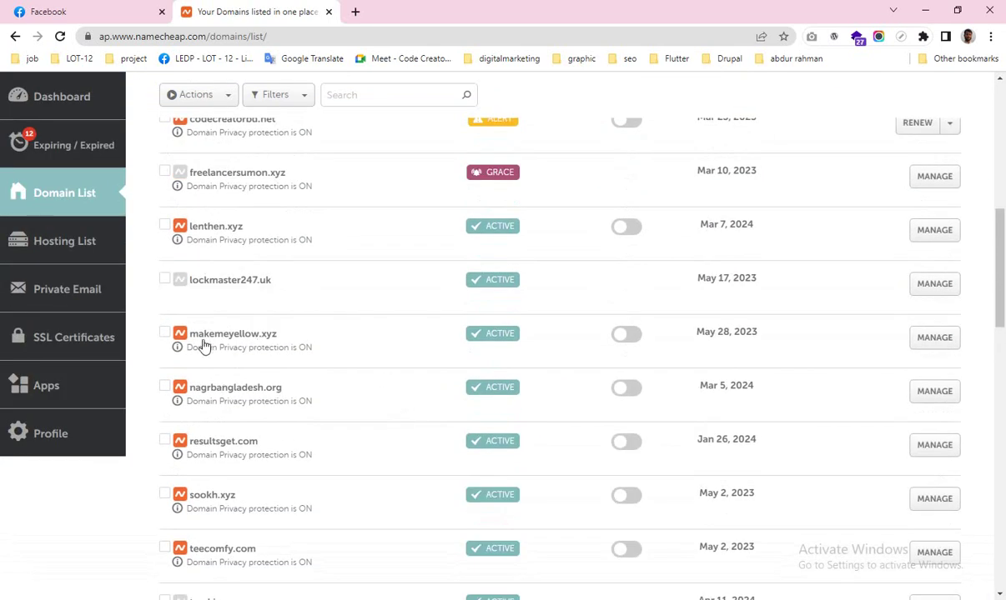
# View the current makemeyellow.xyz website in the other browser window, then return to the Namecheap domain list
pyautogui.click(366, 597)
pyautogui.moveTo(225, 73)
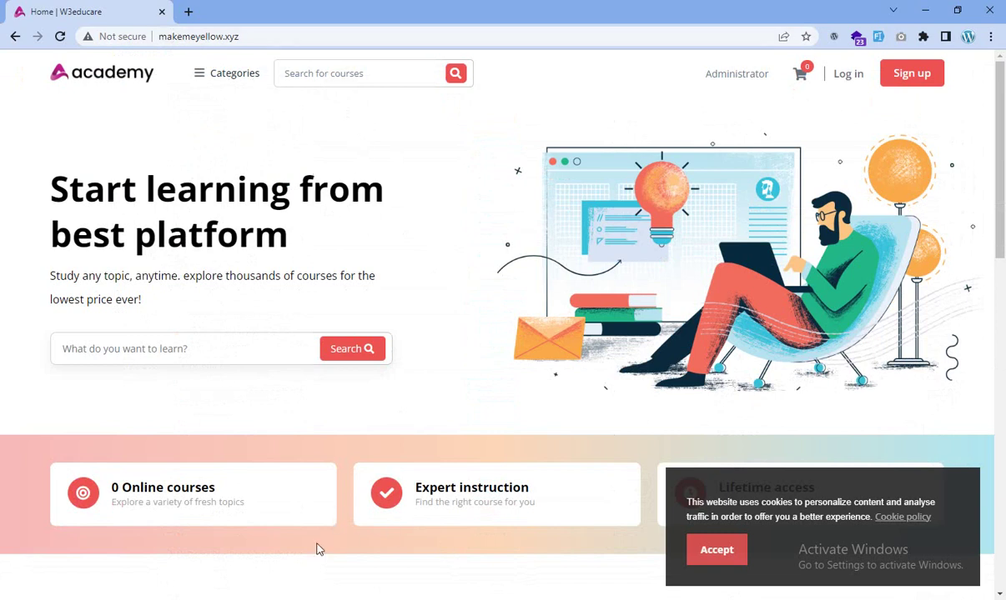
pyautogui.hotkey('alt', 'Tab')
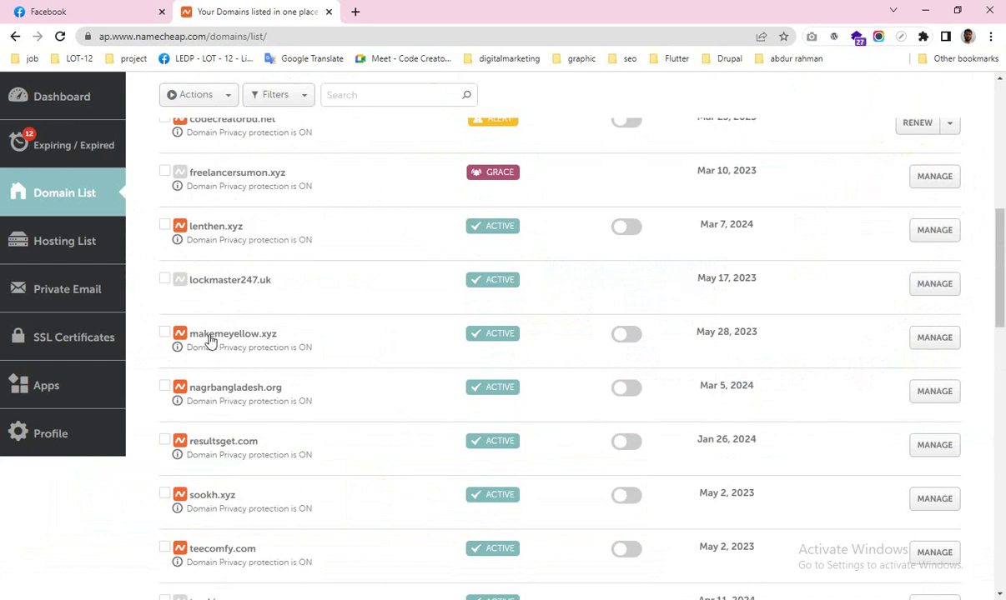
# Open the management page of makemeyellow.xyz and save its nameservers as Namecheap BasicDNS
pyautogui.click(926, 343)
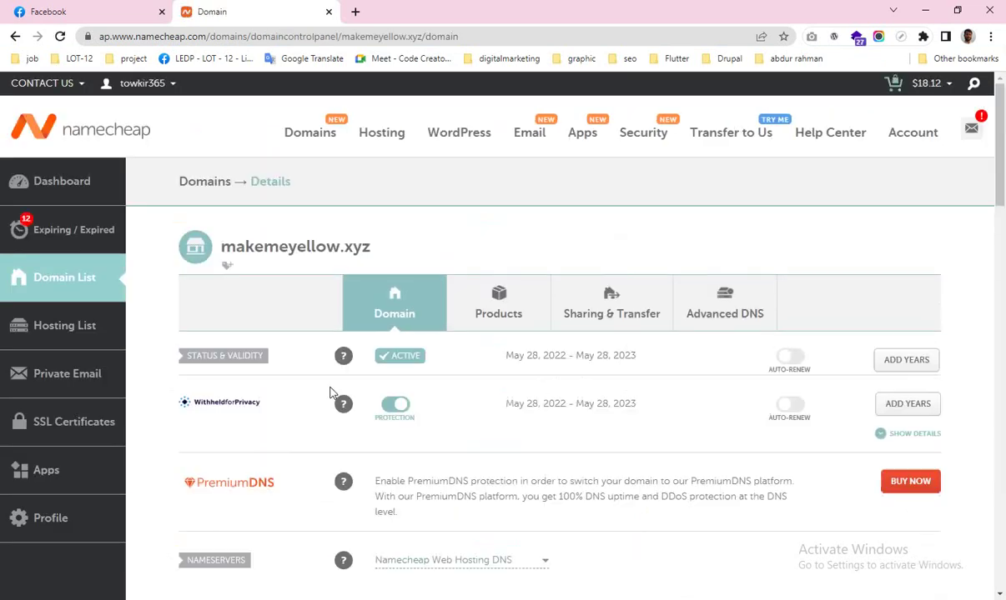
pyautogui.scroll(-3, 329, 393)
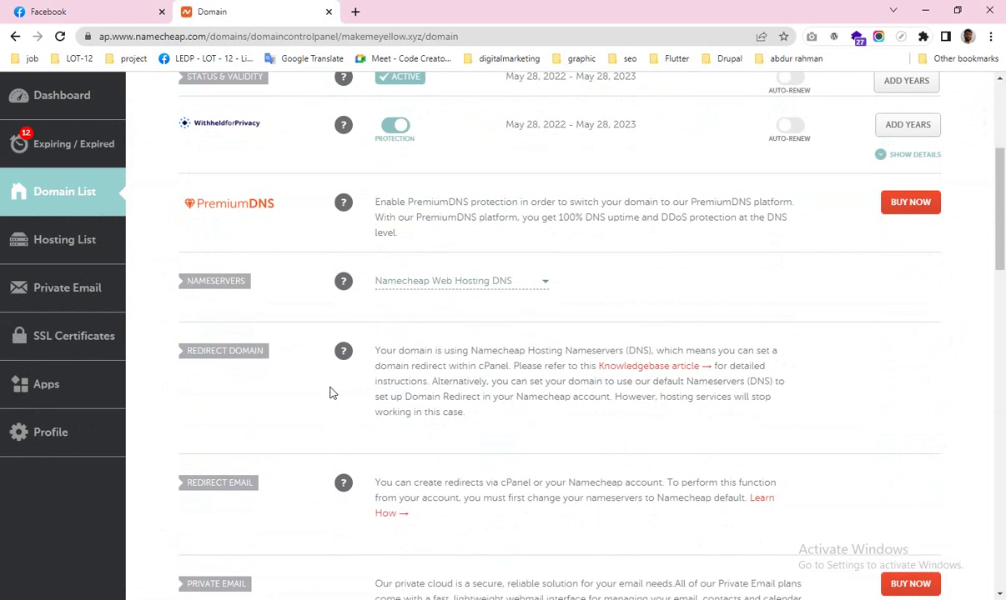
pyautogui.click(538, 287)
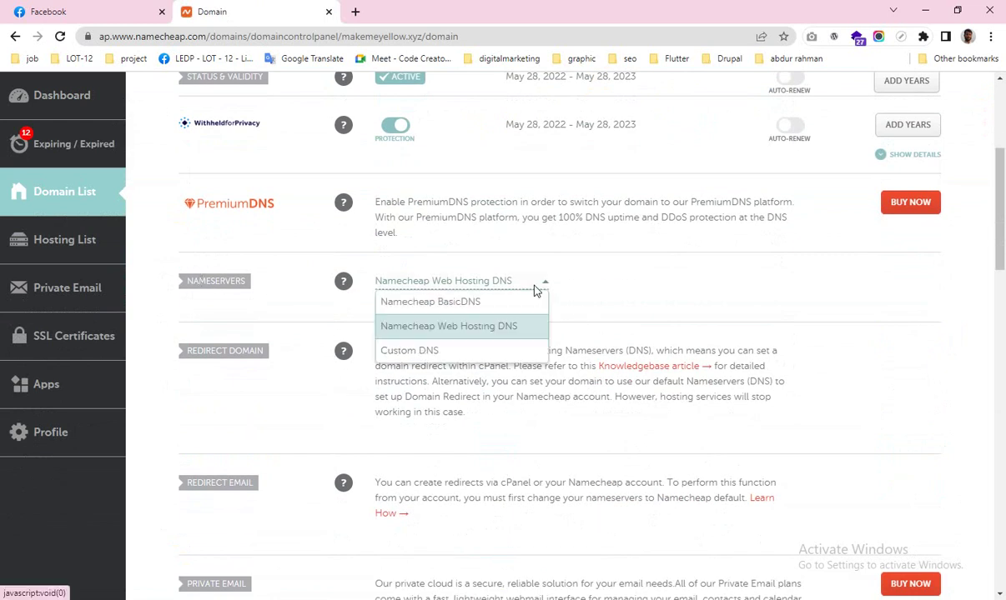
pyautogui.click(421, 309)
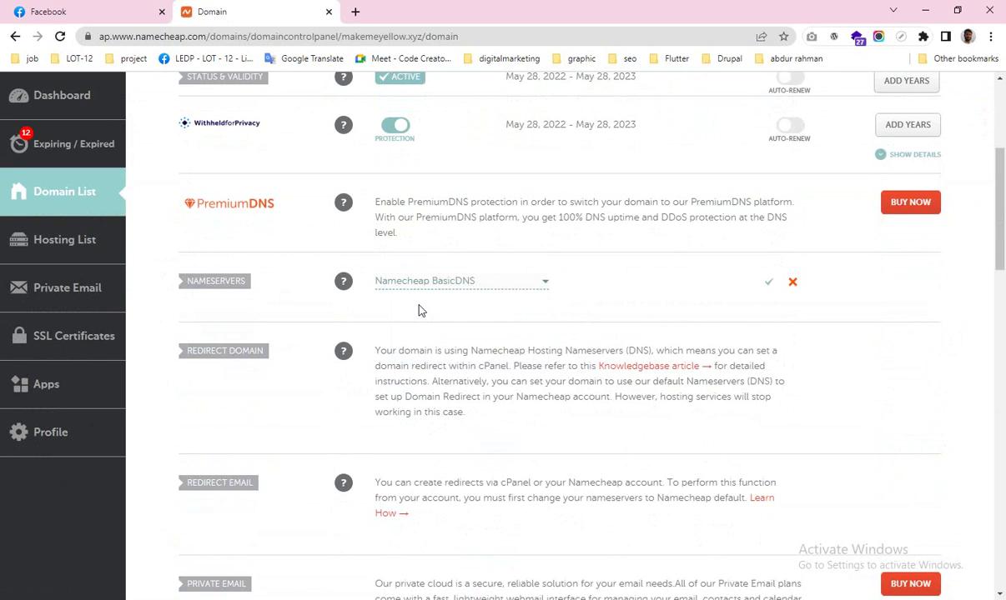
pyautogui.click(769, 284)
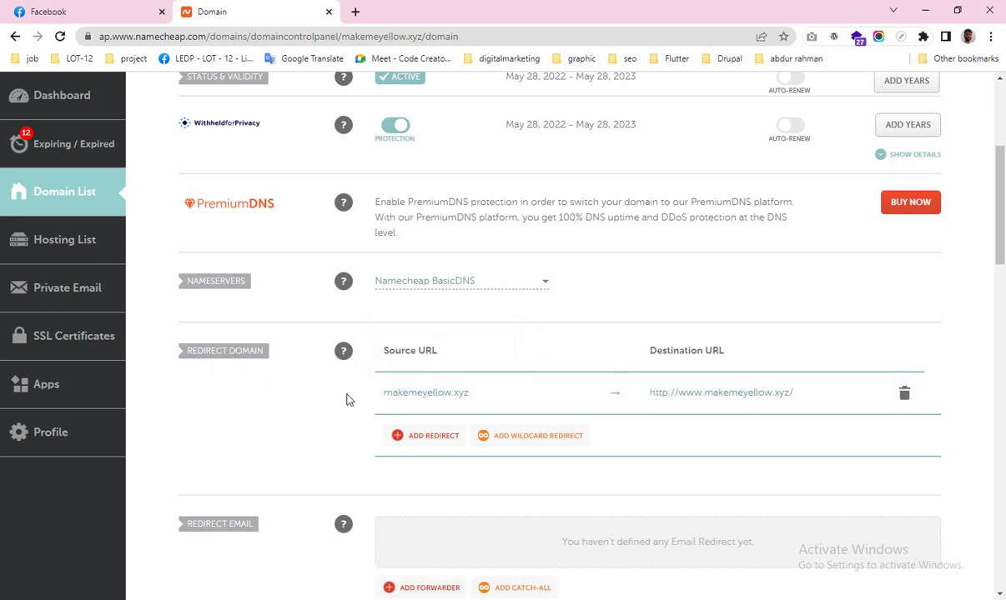
pyautogui.scroll(4, 347, 399)
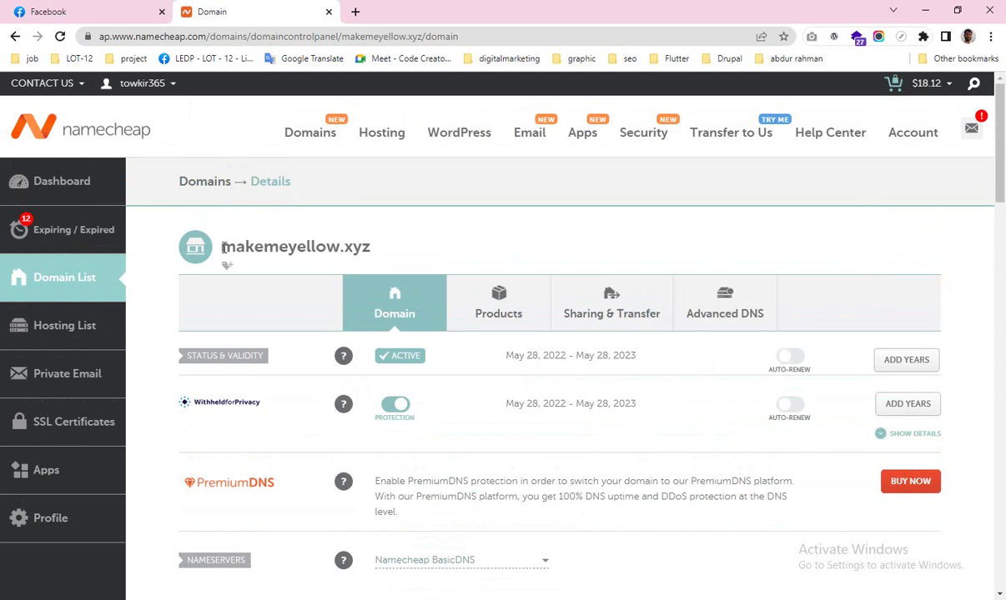
pyautogui.scroll(-4, 373, 269)
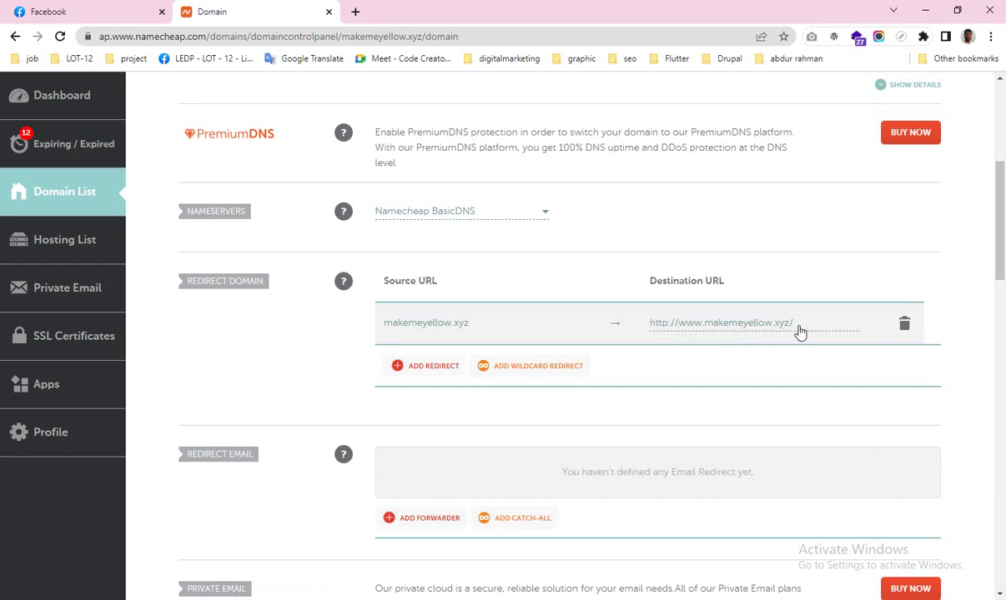
pyautogui.click(904, 325)
pyautogui.click(841, 387)
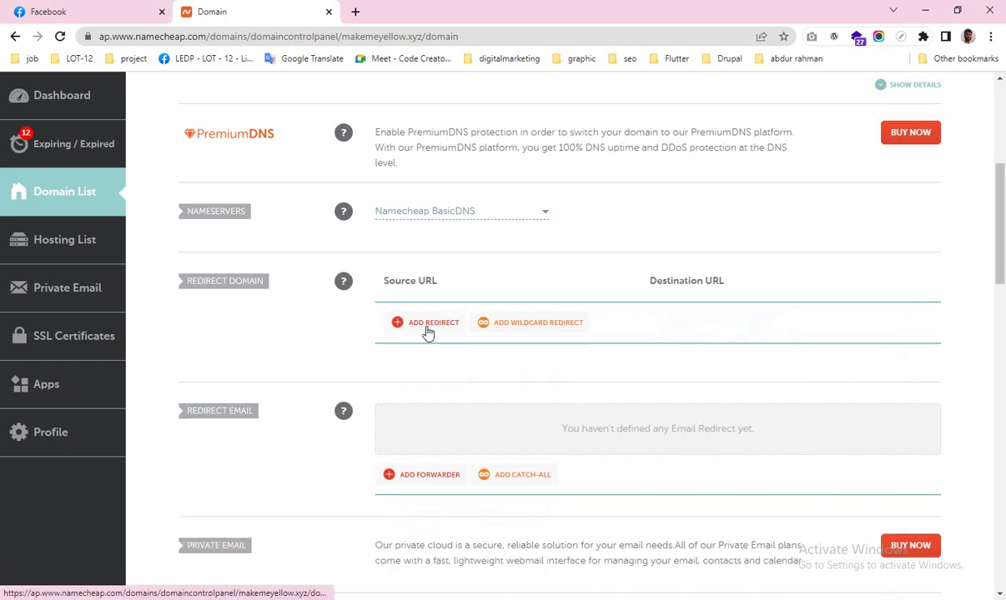
pyautogui.click(427, 332)
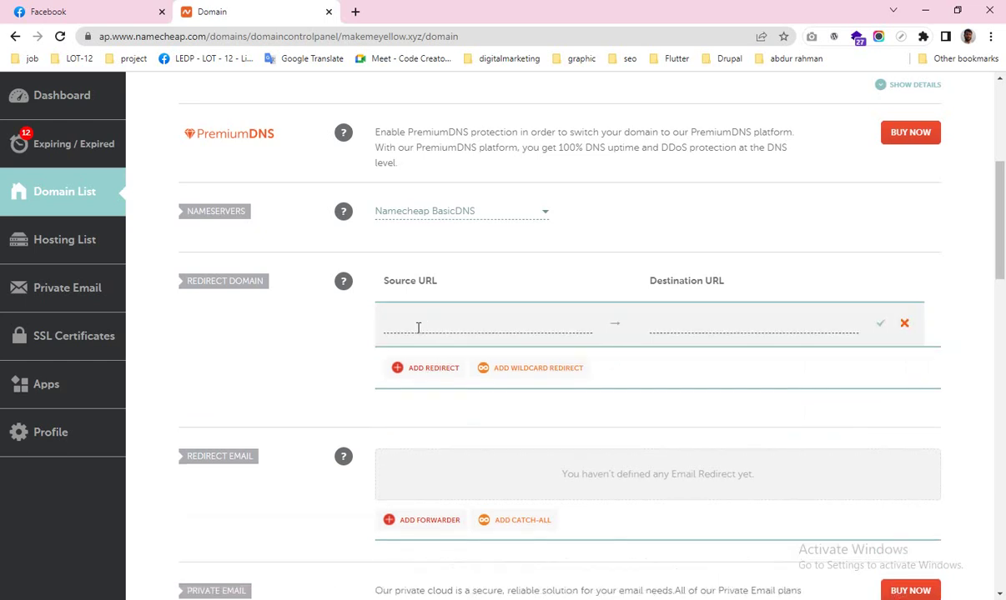
pyautogui.scroll(4, 322, 356)
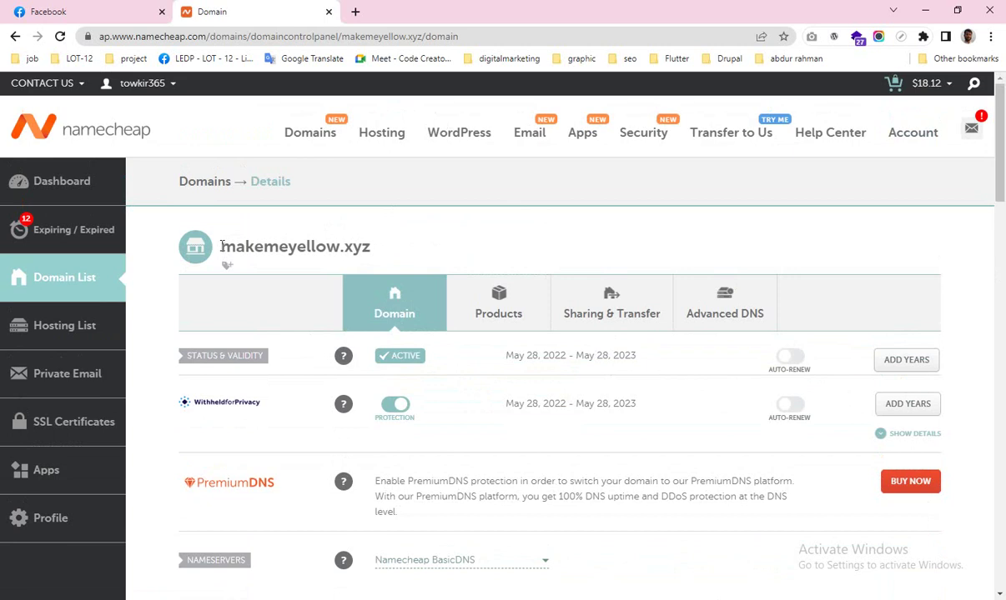
pyautogui.moveTo(219, 247); pyautogui.dragTo(416, 253)
pyautogui.hotkey('ctrl', 'c')
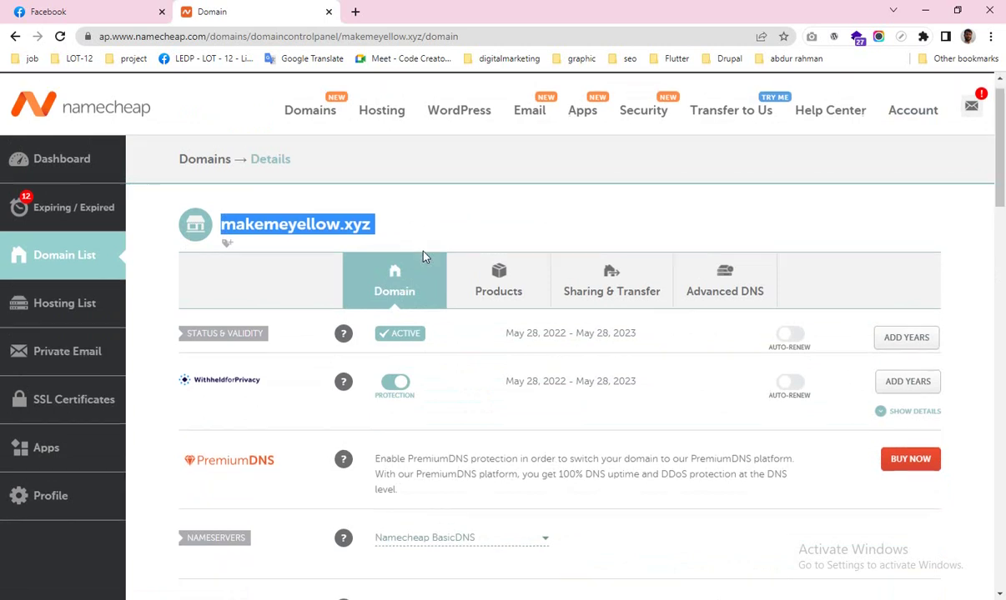
pyautogui.scroll(-3, 422, 254)
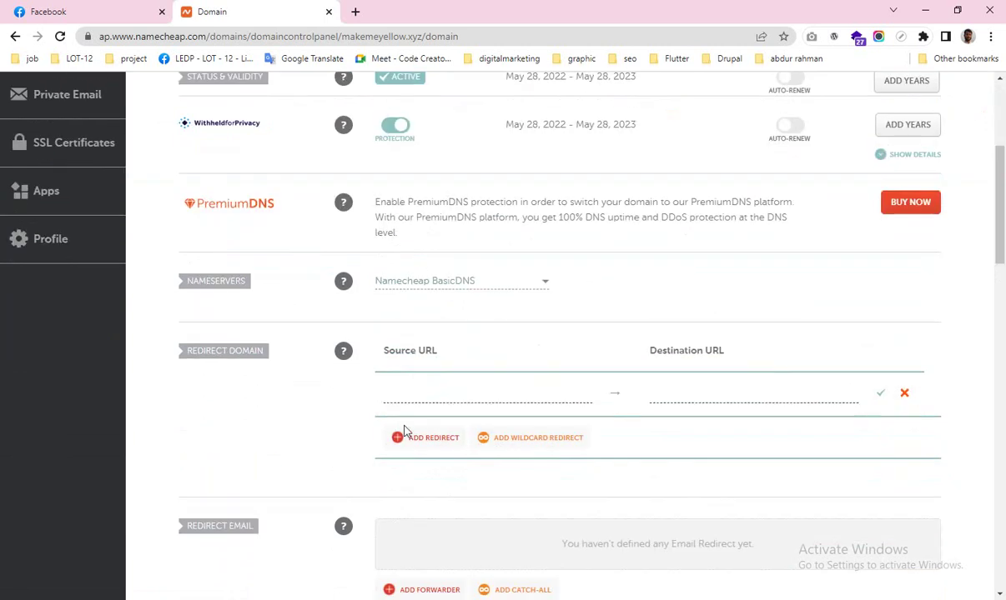
pyautogui.click(399, 398)
pyautogui.hotkey('ctrl', 'v')
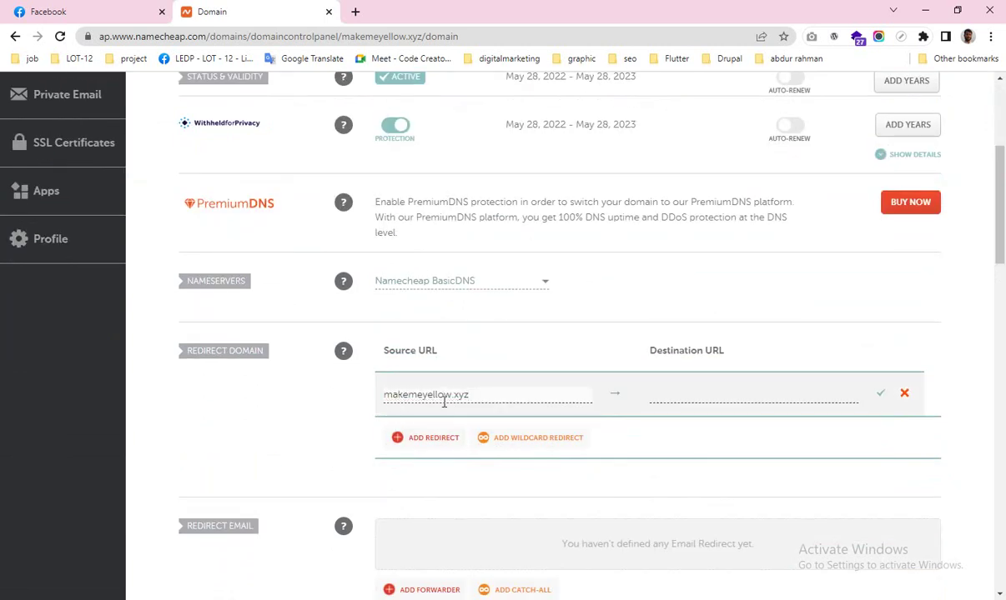
pyautogui.click(385, 394)
pyautogui.write('www')
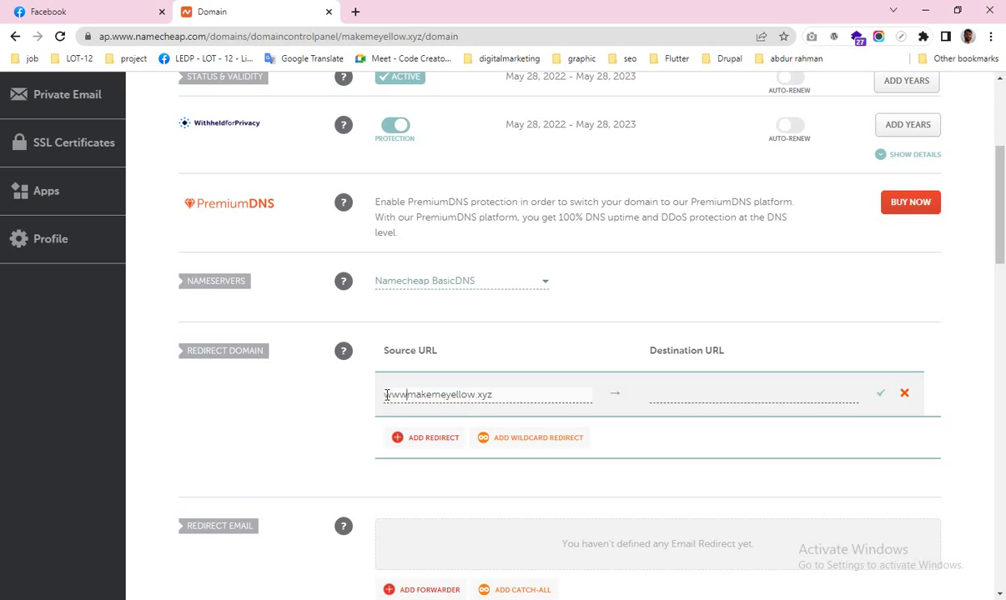
pyautogui.write('.')
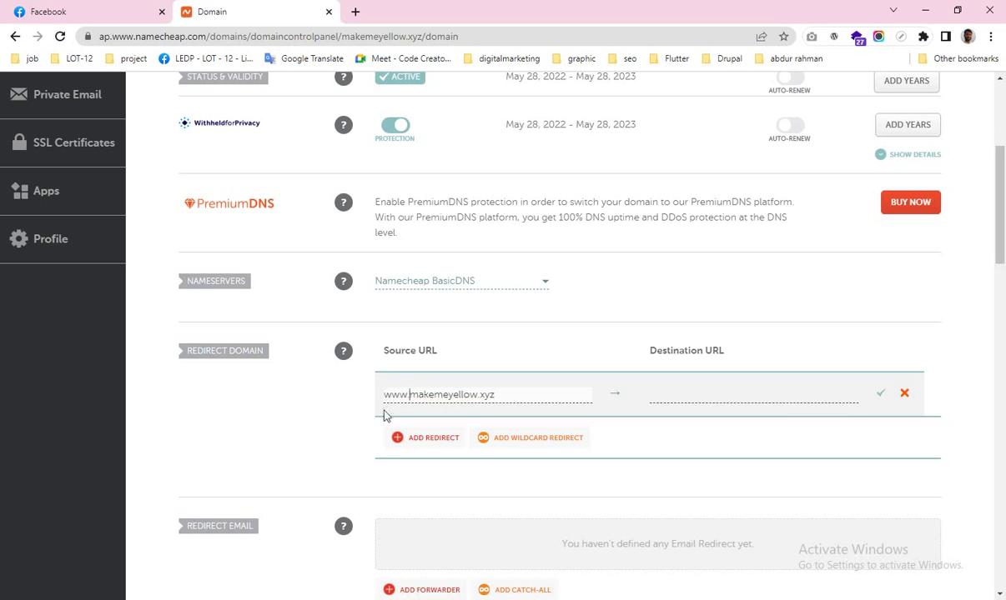
pyautogui.click(710, 397)
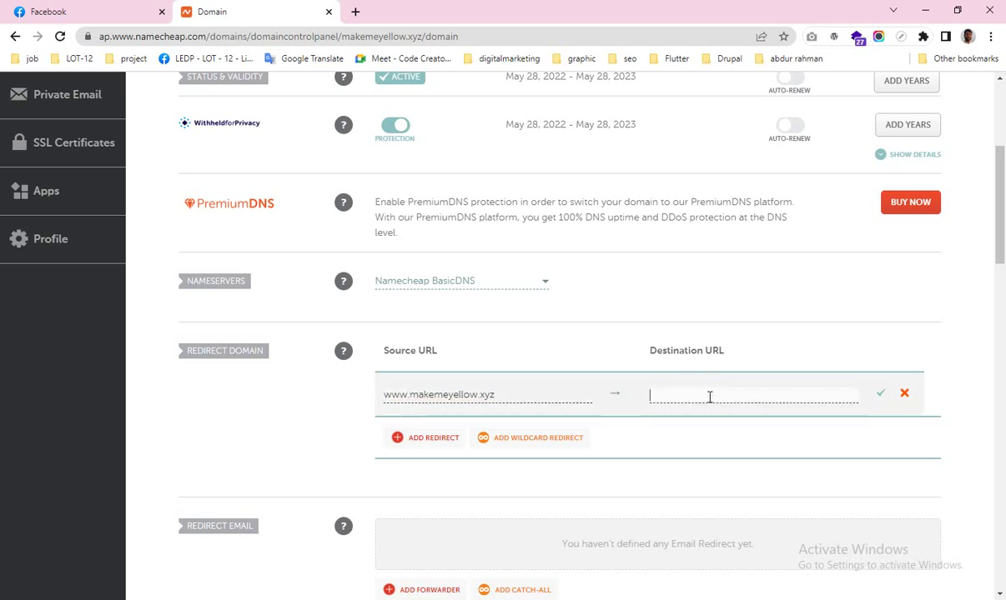
pyautogui.write('h')
pyautogui.write('ttp://towkir.com')
pyautogui.click(880, 393)
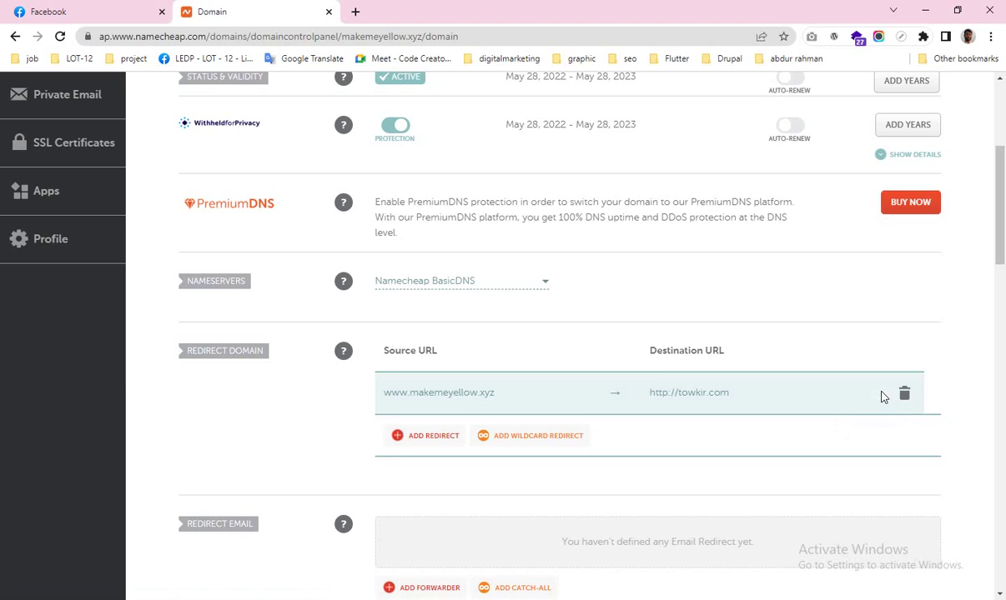
pyautogui.click(432, 439)
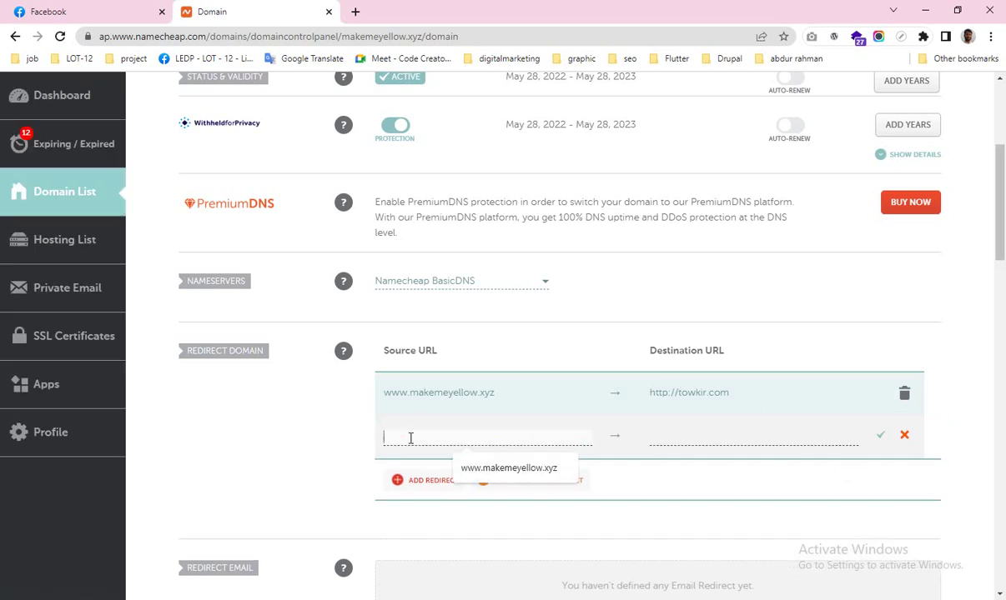
pyautogui.click(506, 470)
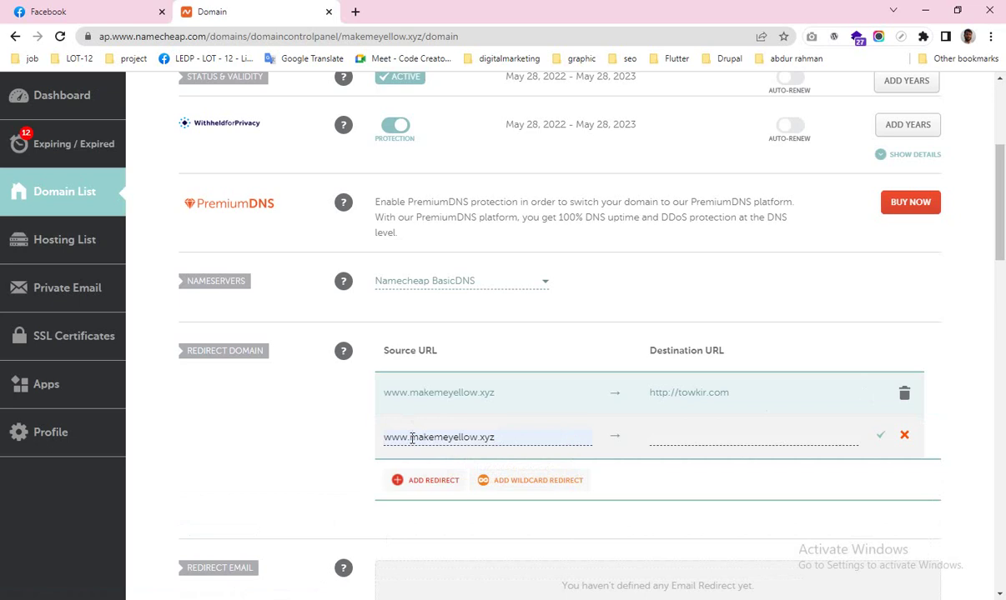
pyautogui.click(411, 439)
pyautogui.press('BackSpace')
pyautogui.press('BackSpace')
pyautogui.press('BackSpace')
pyautogui.press('BackSpace')
pyautogui.click(721, 440)
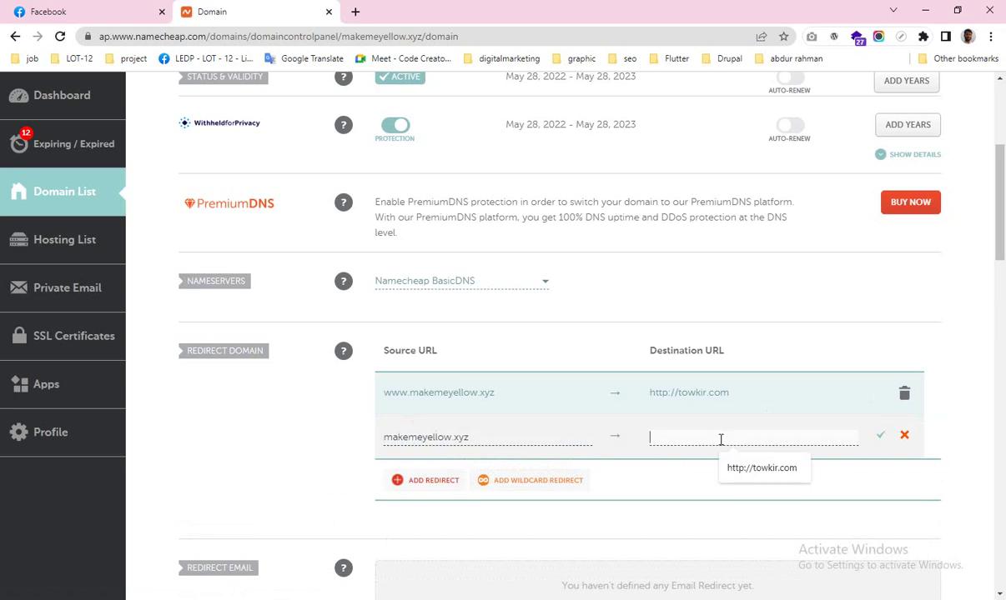
pyautogui.click(747, 470)
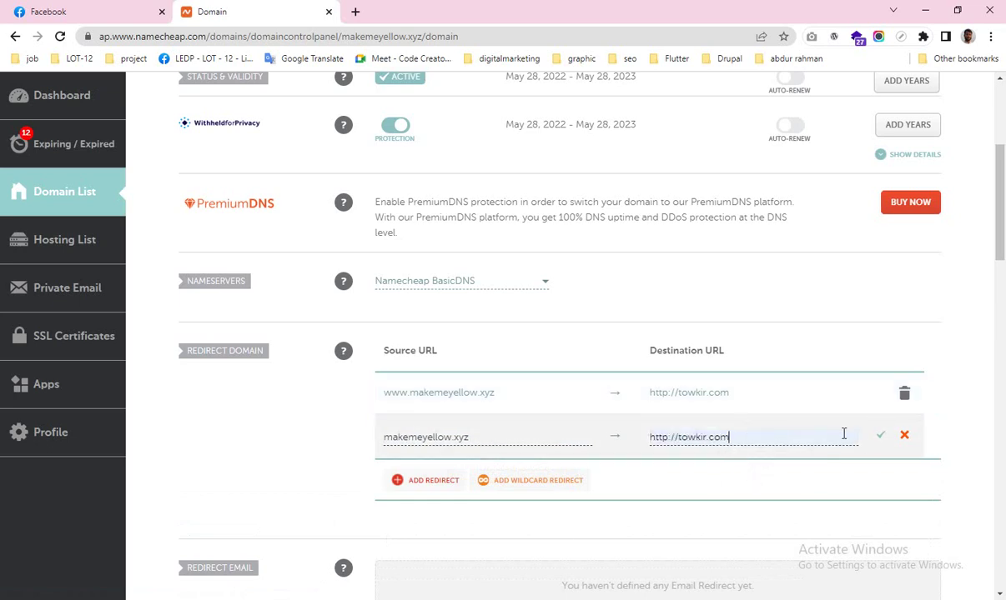
pyautogui.click(879, 439)
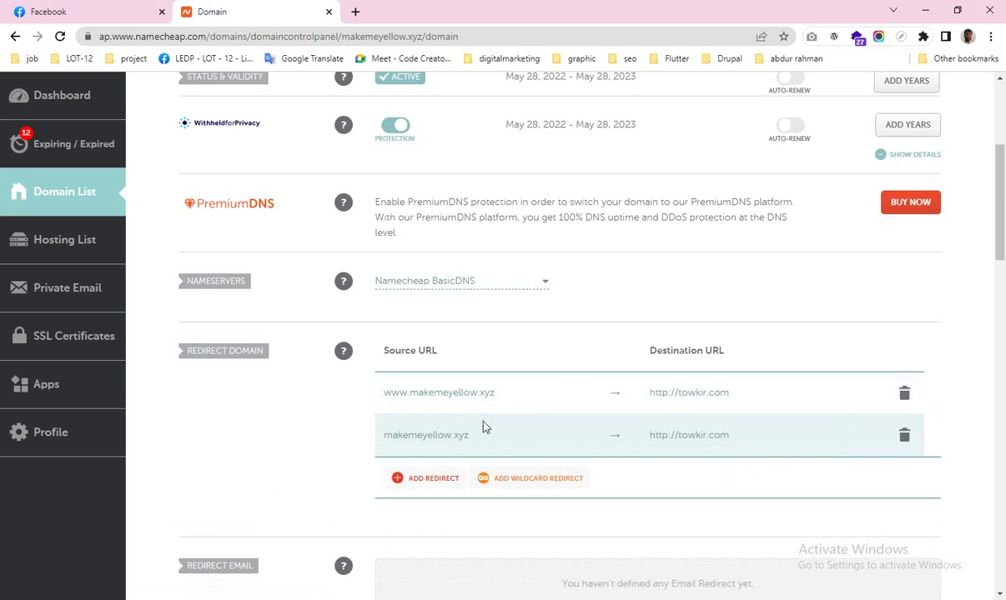
# Switch to the other browser window and reload makemeyellow.xyz to test the redirect
pyautogui.scroll(-4, 525, 382)
pyautogui.scroll(7, 532, 390)
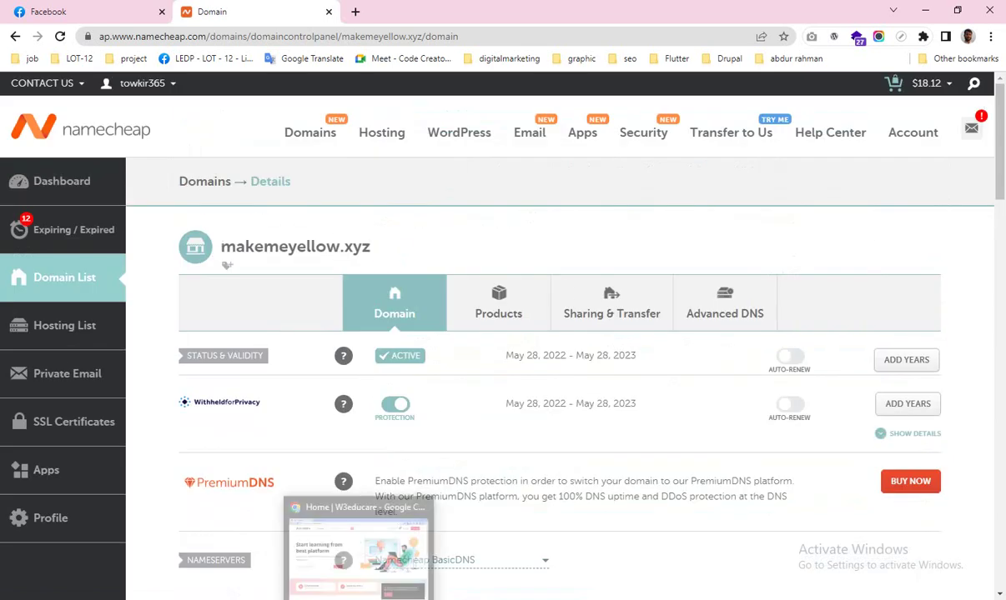
pyautogui.click(442, 554)
pyautogui.click(59, 37)
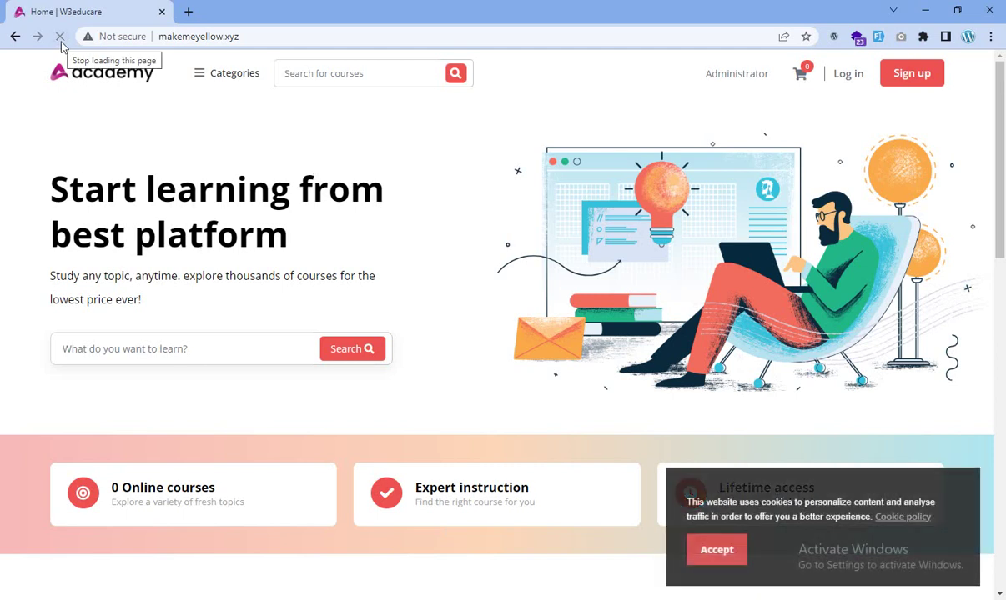
pyautogui.click(60, 36)
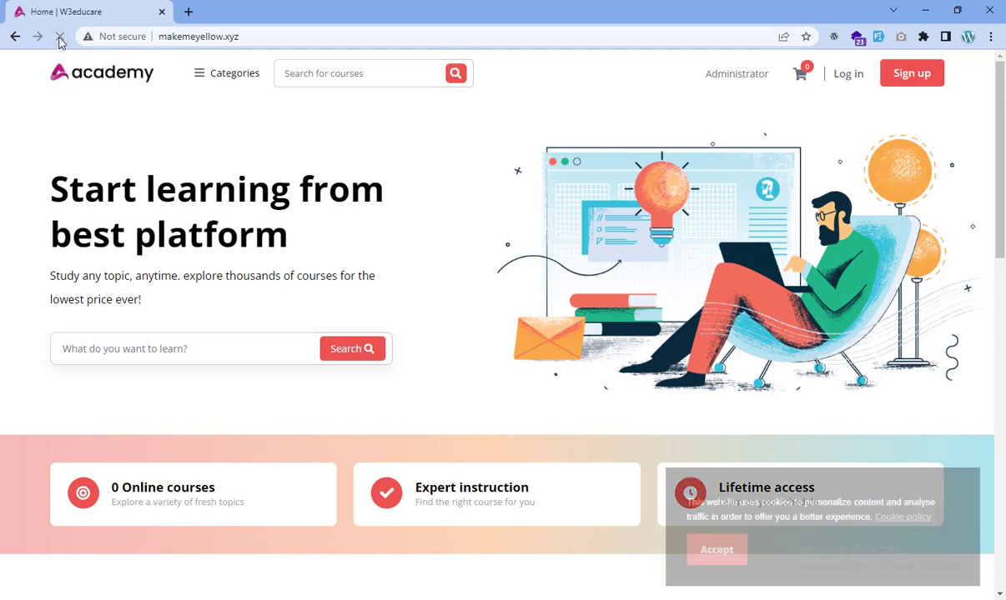
pyautogui.click(326, 35)
pyautogui.press('Return')
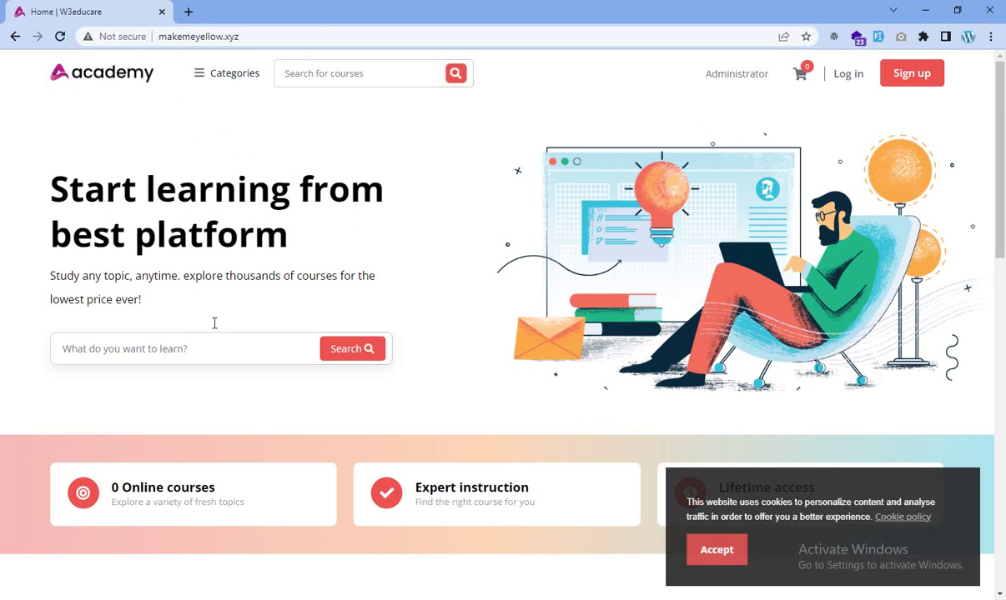
# Return to the Namecheap domain page and review the redirect entries of makemeyellow.xyz
pyautogui.hotkey('alt', 'Tab')
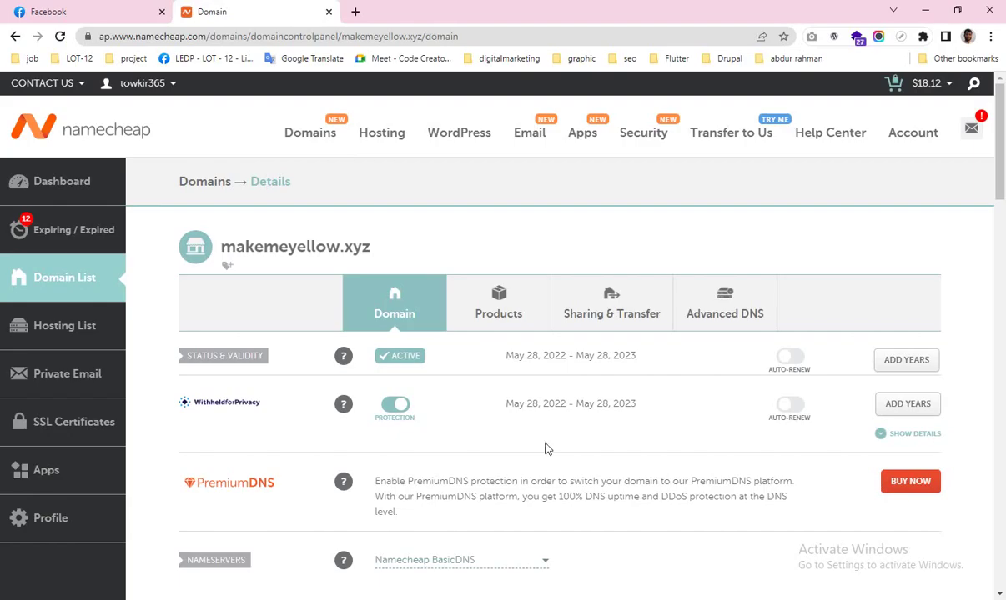
pyautogui.scroll(-4, 510, 333)
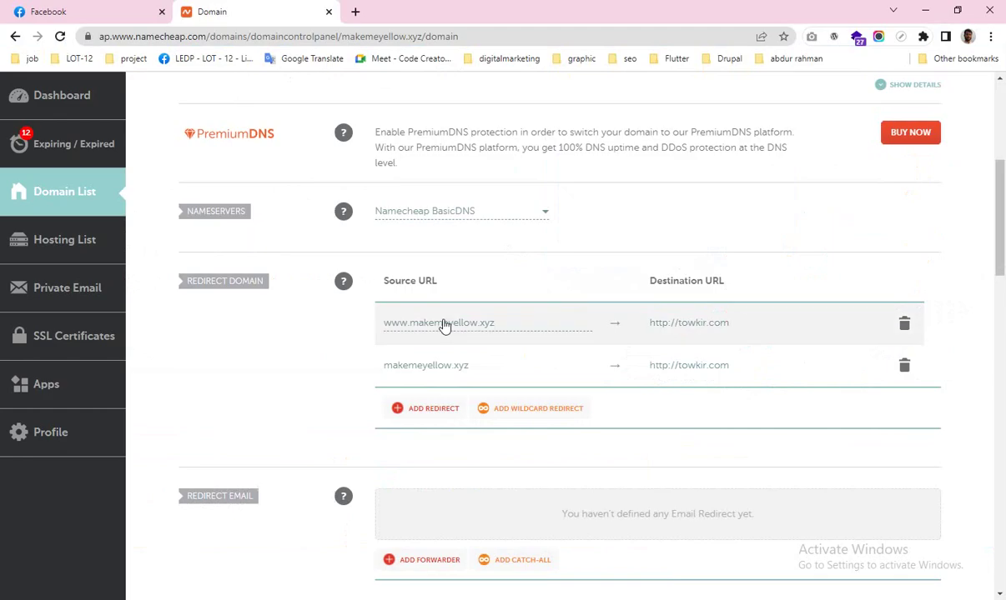
pyautogui.scroll(5, 445, 325)
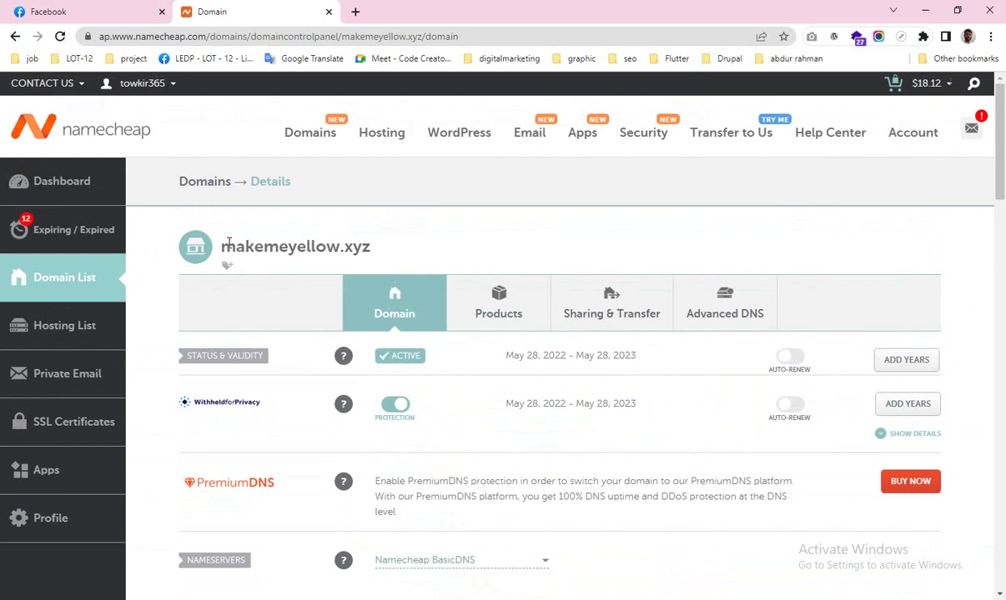
# Copy the domain name makemeyellow.xyz and load it in a new Incognito window to test the redirect without cached data
pyautogui.moveTo(228, 247); pyautogui.dragTo(410, 252)
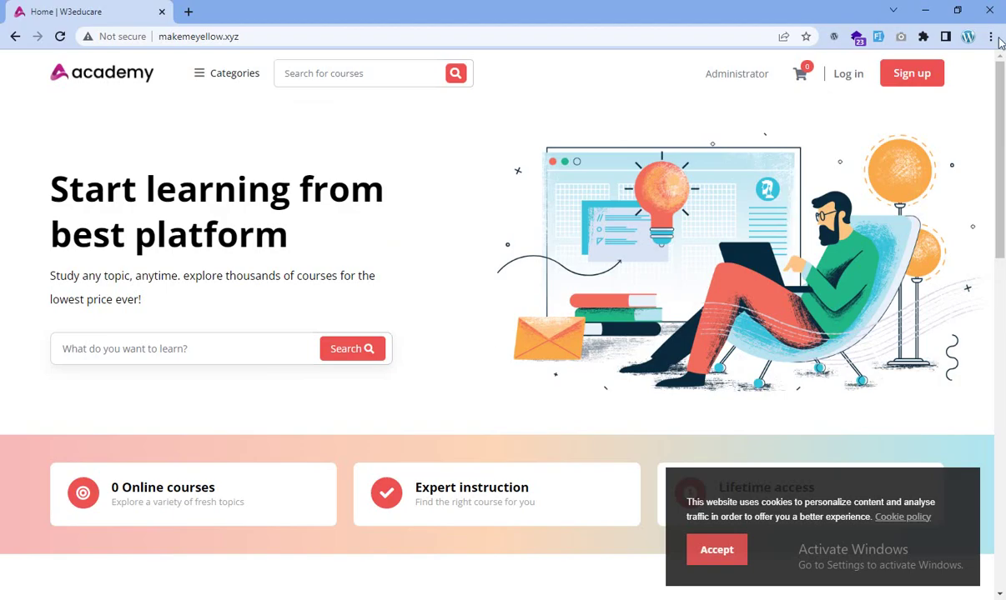
pyautogui.click(991, 37)
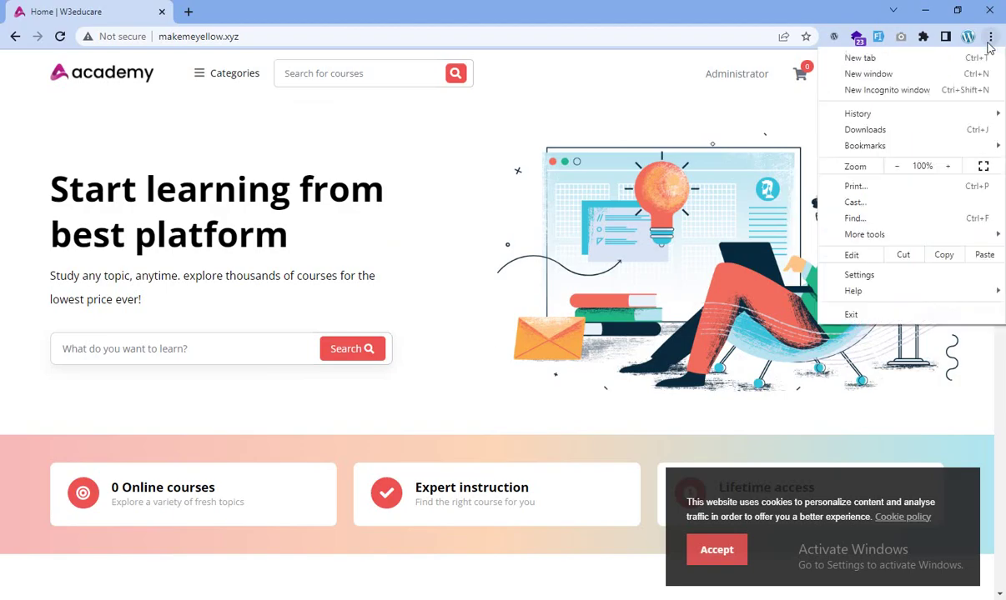
pyautogui.click(924, 90)
pyautogui.write('makemeyellow.xyz/')
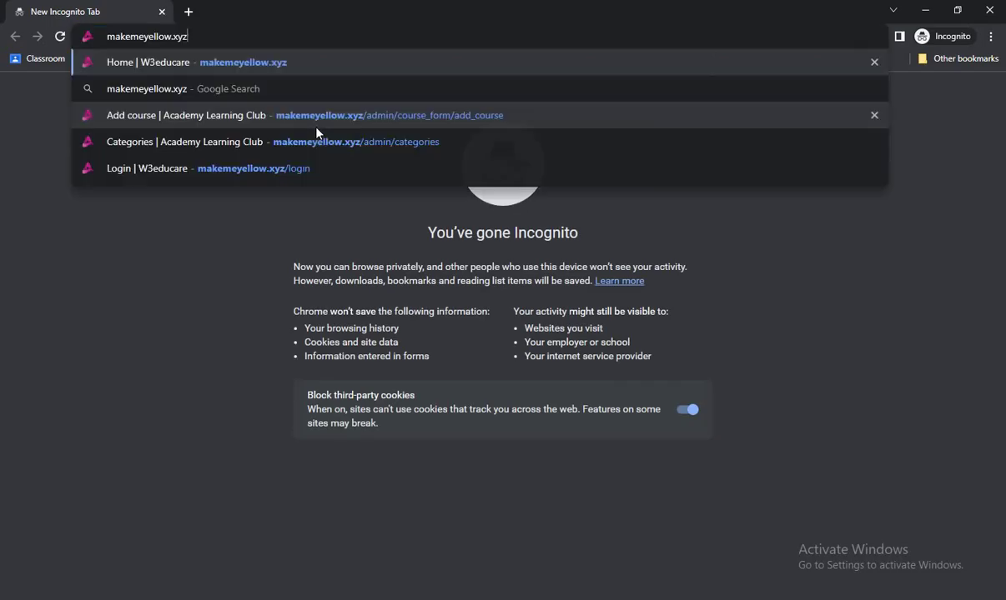
pyautogui.press('Return')
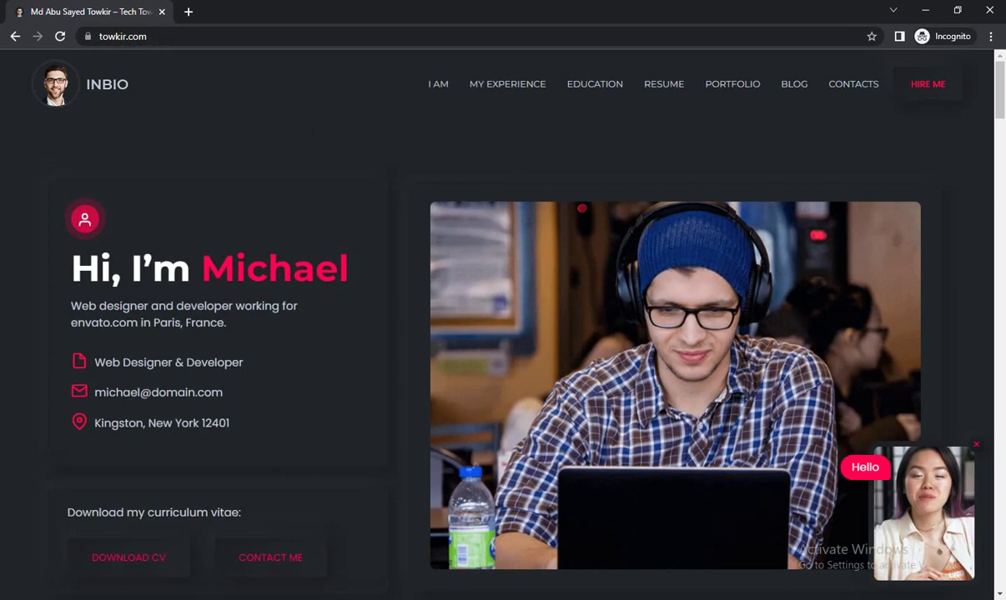
# Switch to the regular browser window showing makemeyellow.xyz, then back to the Incognito window, to compare the two pages
pyautogui.moveTo(358, 599)
pyautogui.click(247, 527)
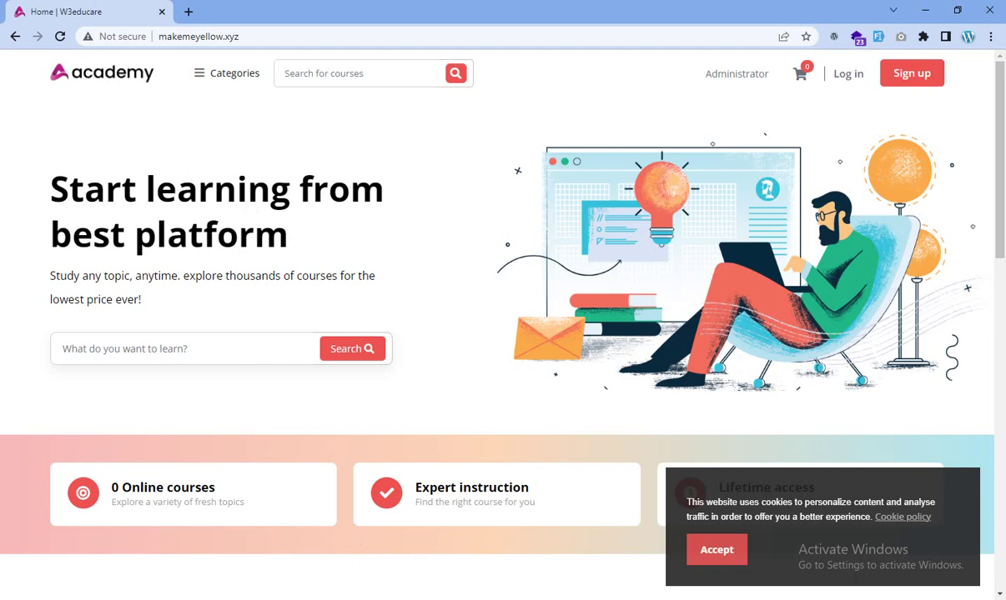
pyautogui.moveTo(358, 599)
pyautogui.click(411, 559)
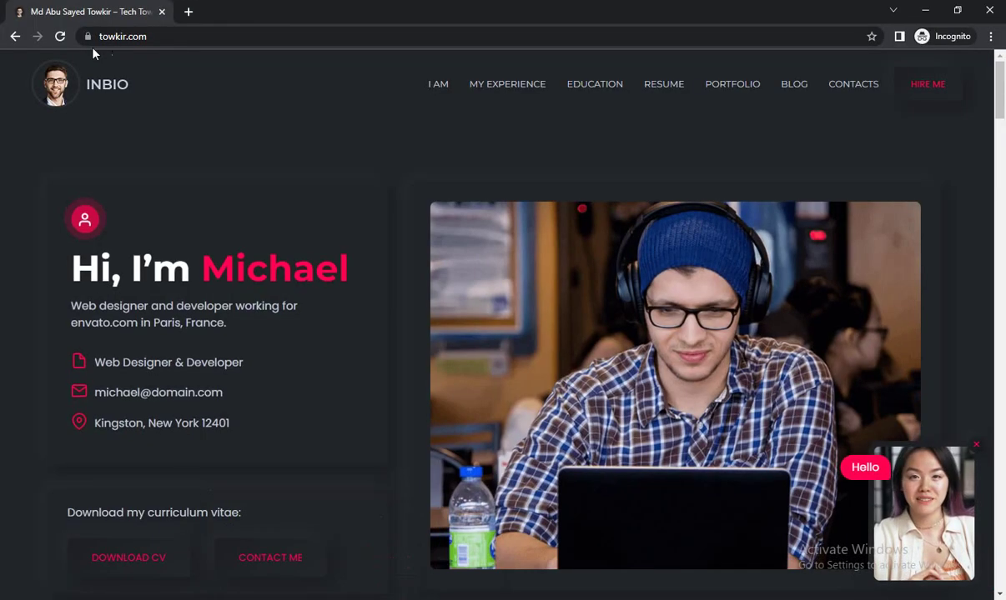
# Load makemeyellow.xyz again in the same Incognito tab to recheck the redirect
pyautogui.click(163, 36)
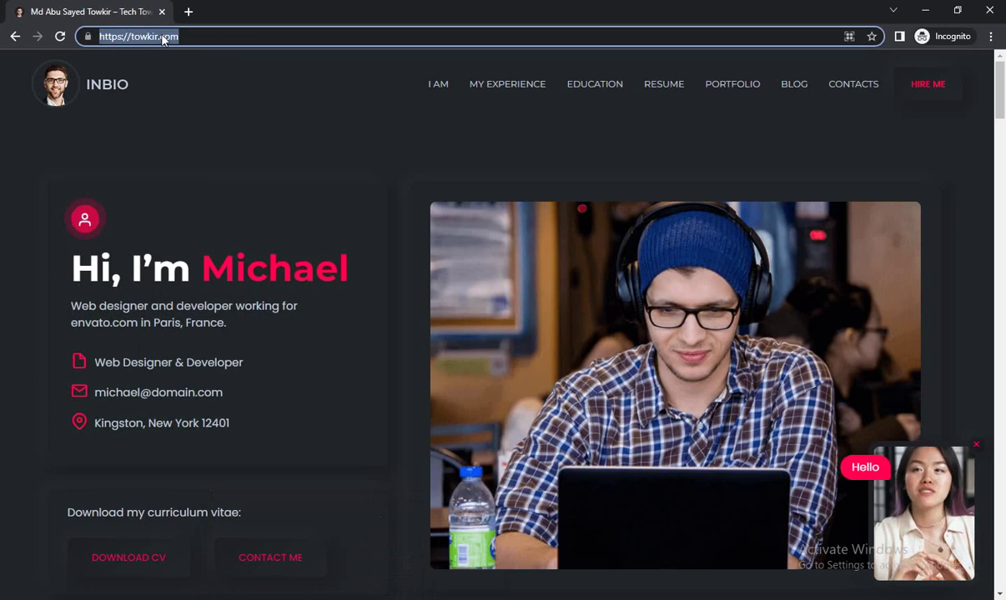
pyautogui.write('makemeyellow.xyz')
pyautogui.press('Return')
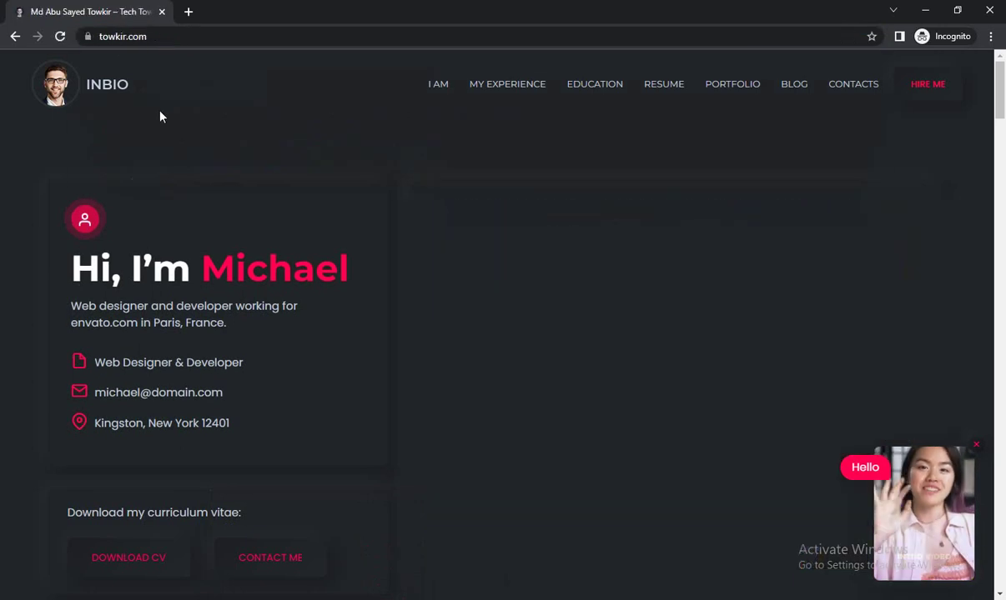